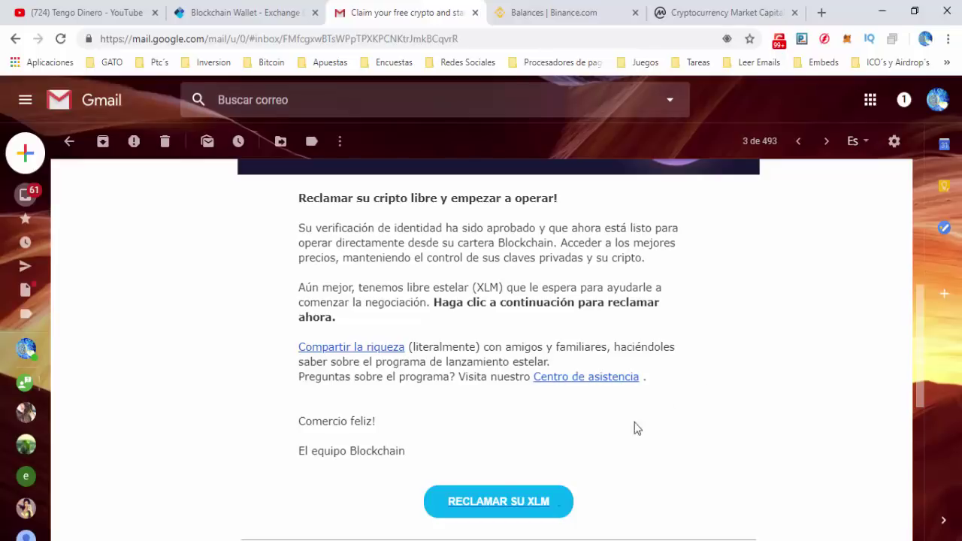
Claim the free XLM from the Blockchain email, log in with the saved wallet credentials, and open the Stellar wallet.
click(504, 502)
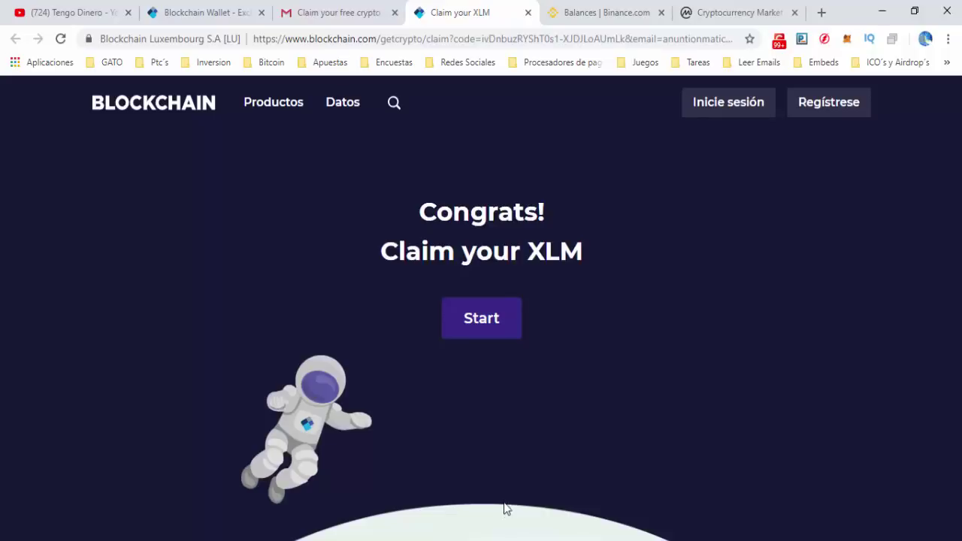
click(485, 321)
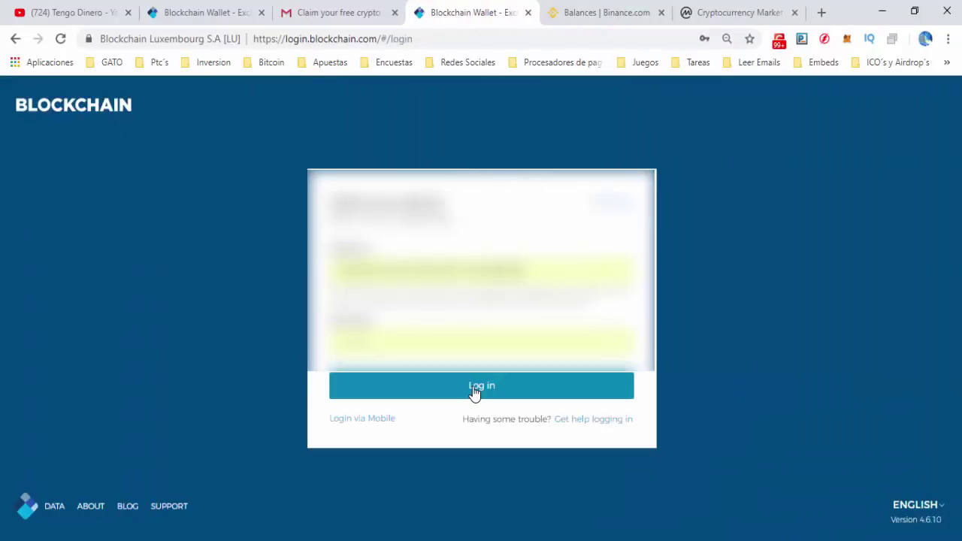
click(474, 392)
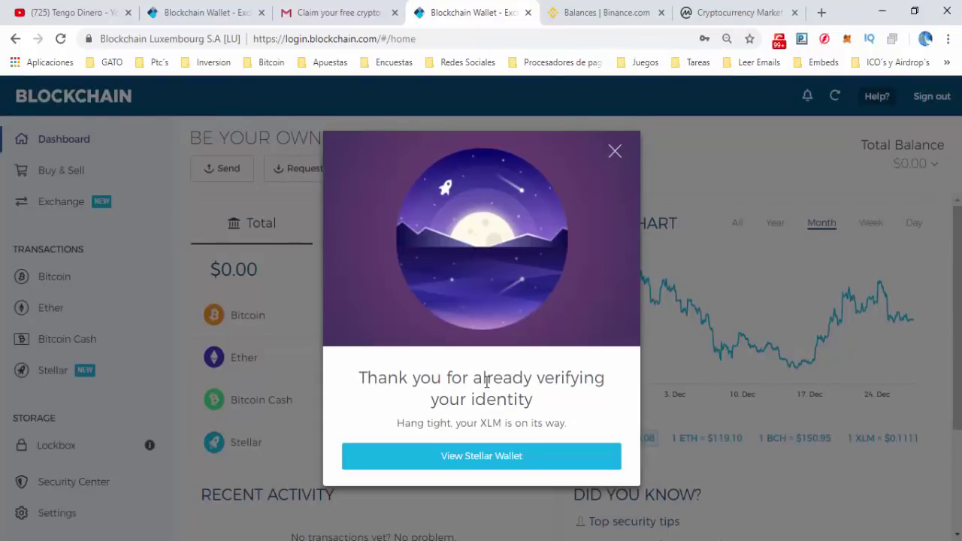
click(481, 456)
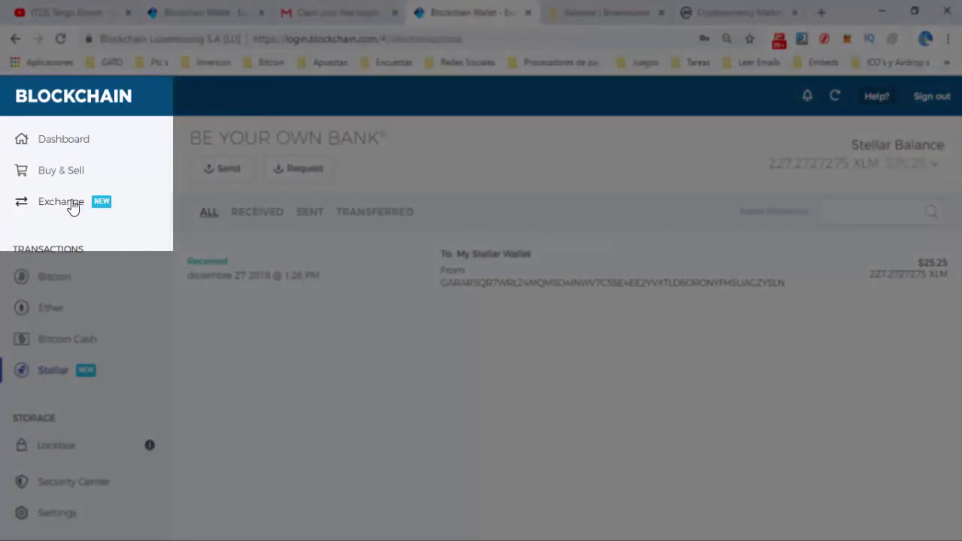
Open the wallet's exchange page and set Stellar as the currency to exchange.
click(73, 206)
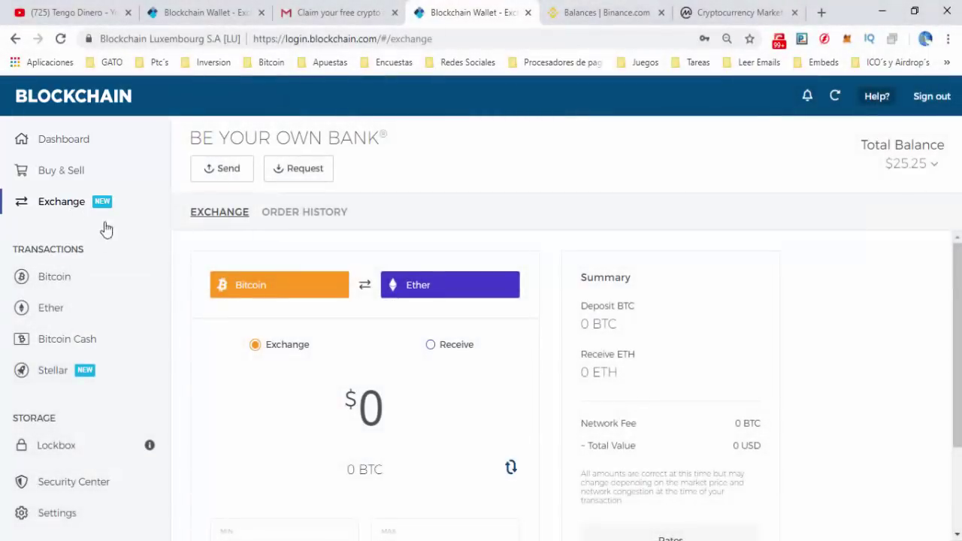
click(311, 293)
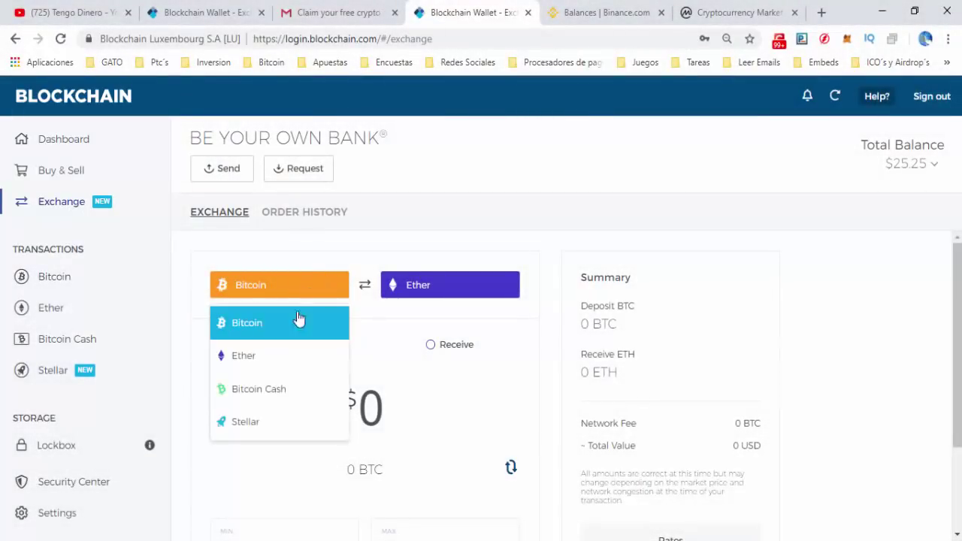
click(255, 426)
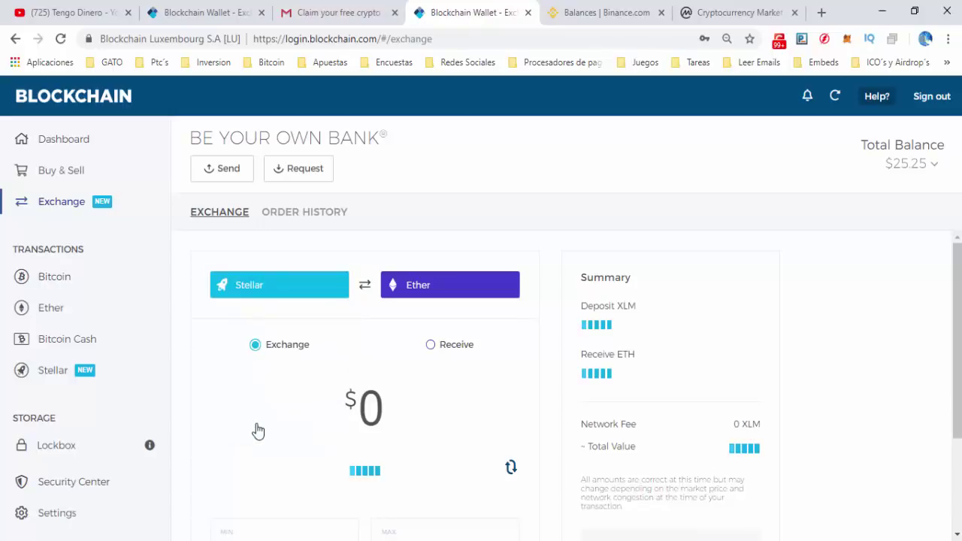
click(454, 294)
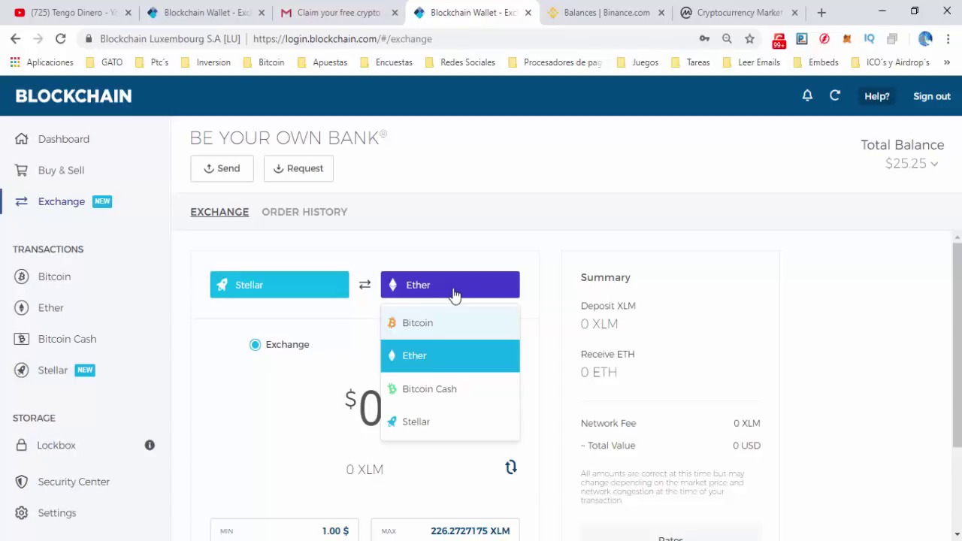
Check Stellar's entry in CoinMarketCap's list of top cryptocurrencies, and return to the Blockchain exchange page.
click(724, 7)
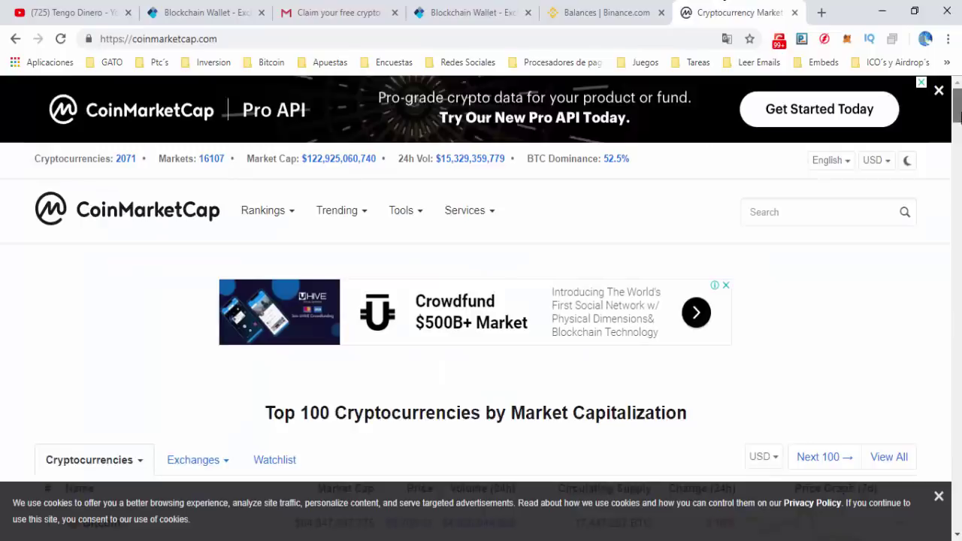
drag(958, 117, 957, 145)
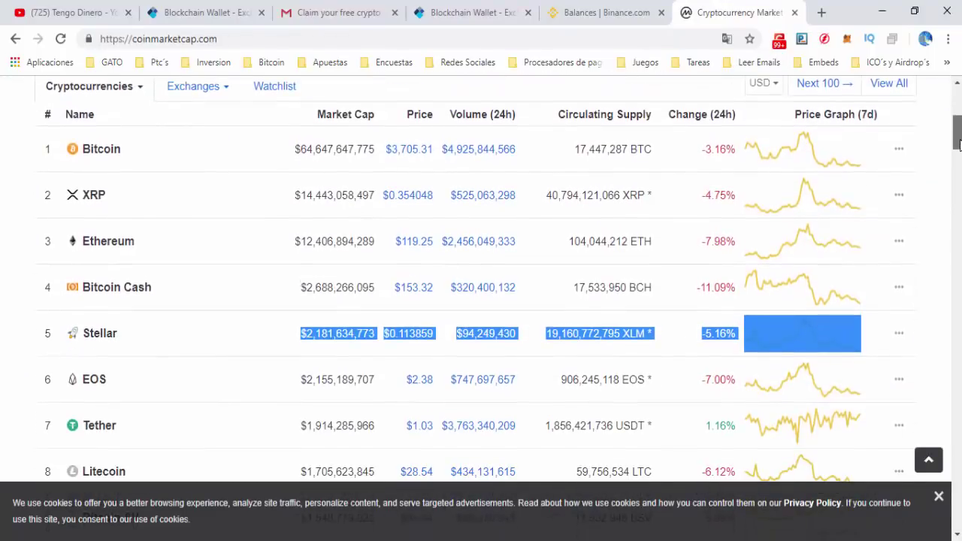
click(151, 335)
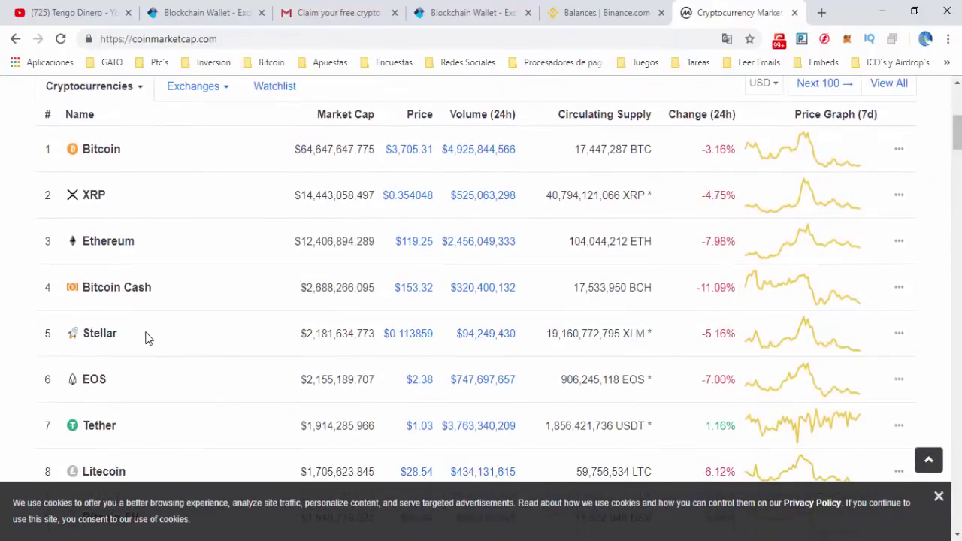
drag(146, 334, 62, 336)
click(193, 333)
click(514, 8)
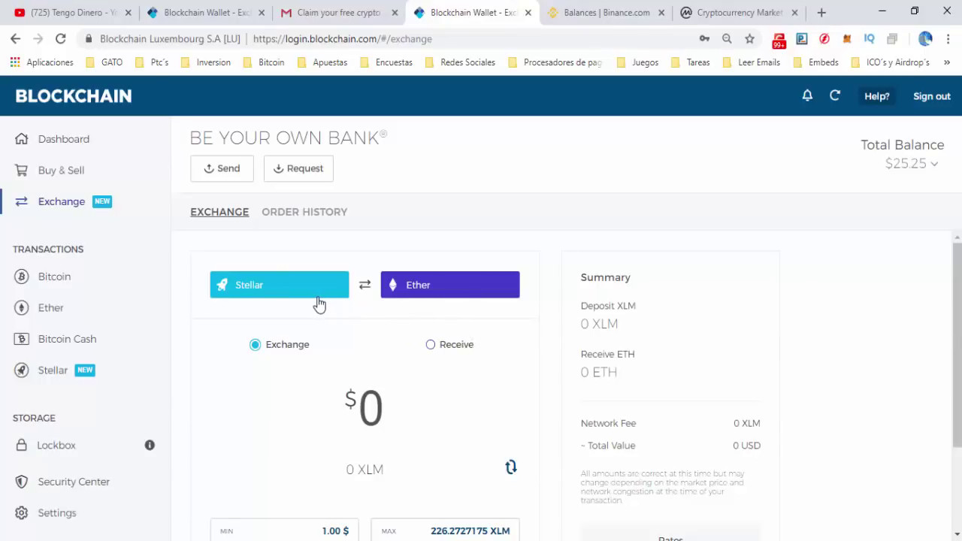
Set Bitcoin as the currency to receive in exchange for Stellar.
click(417, 285)
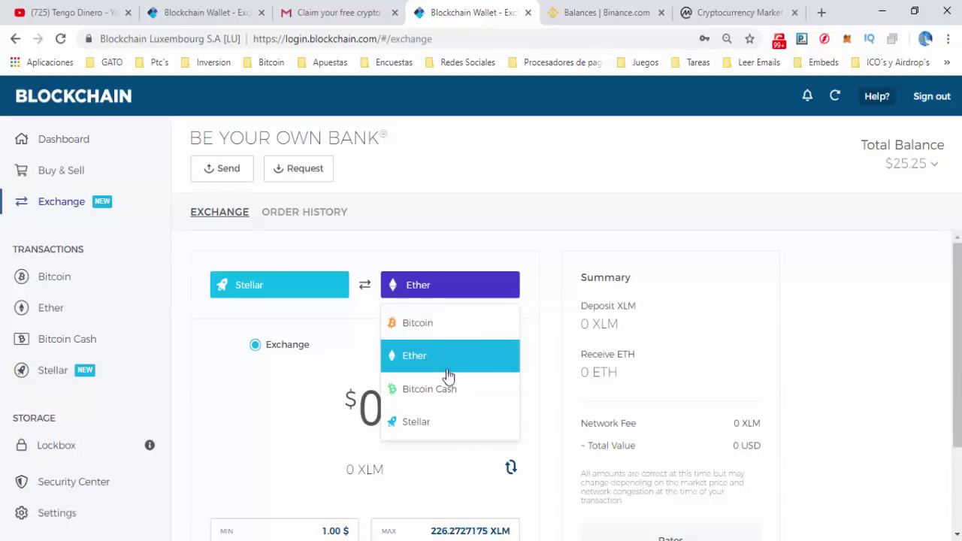
click(431, 290)
click(429, 293)
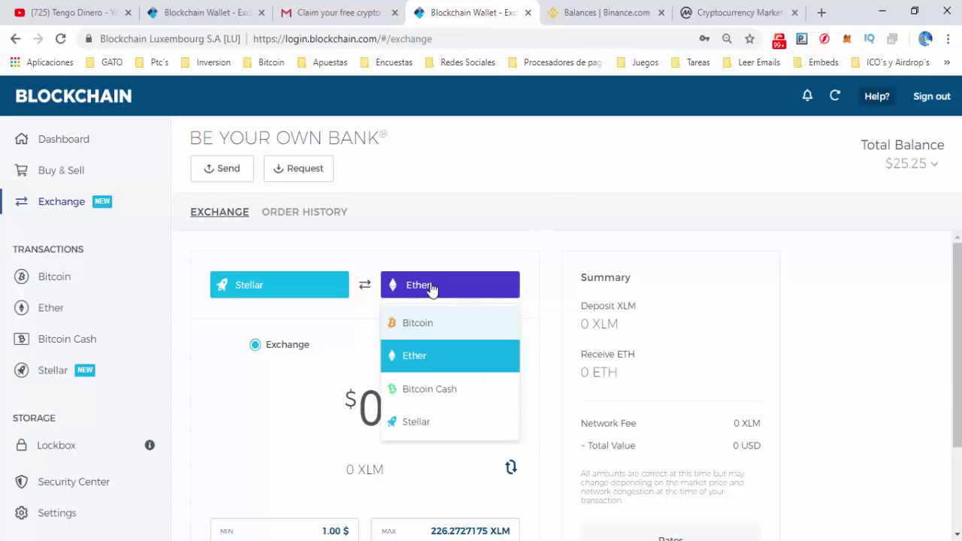
click(423, 330)
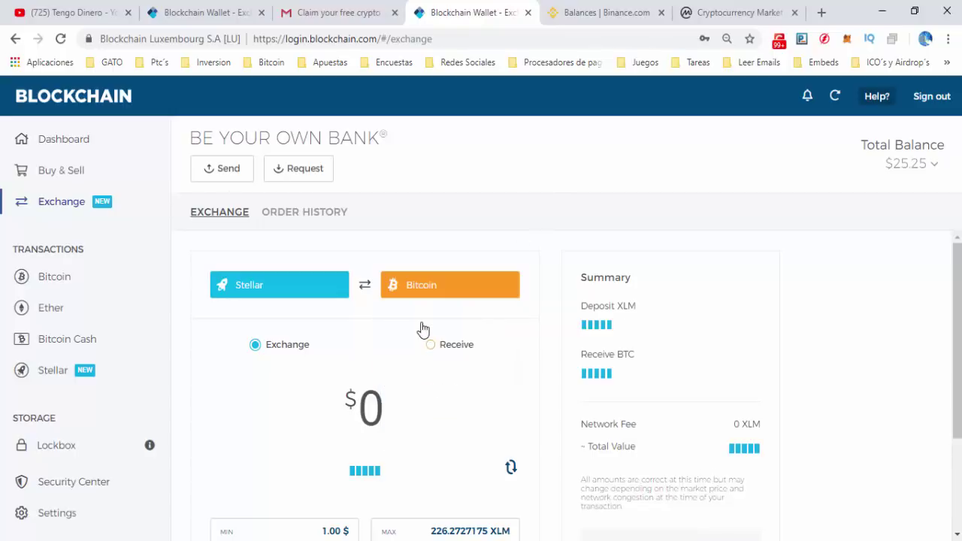
Set the exchange amount to the maximum available, 226.2727175 XLM.
scroll(960, 301, down, 1)
scroll(960, 301, down, 1)
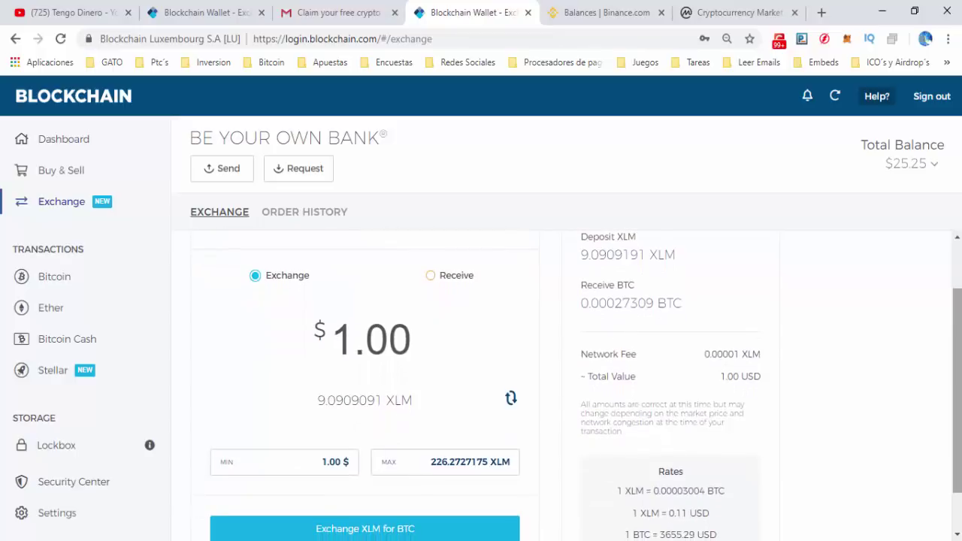
double_click(404, 342)
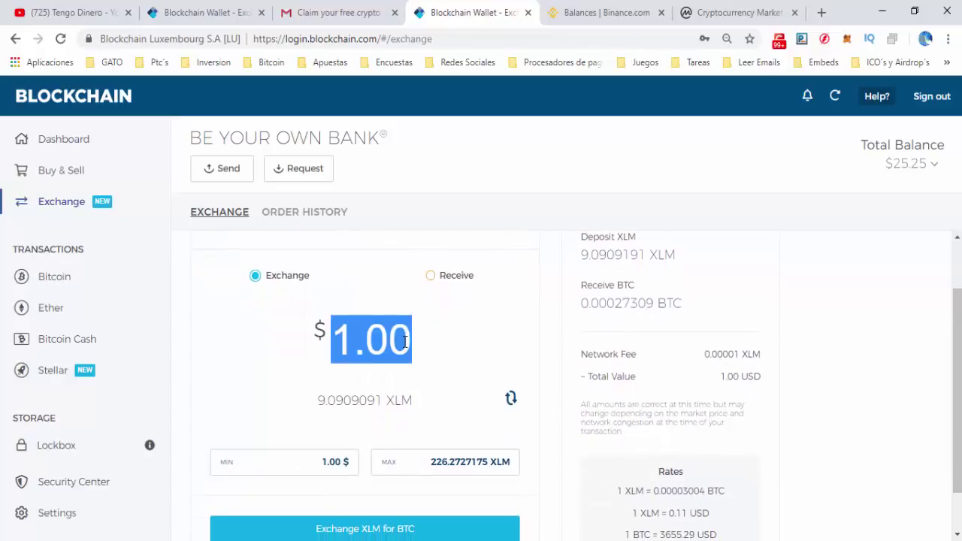
text(2)
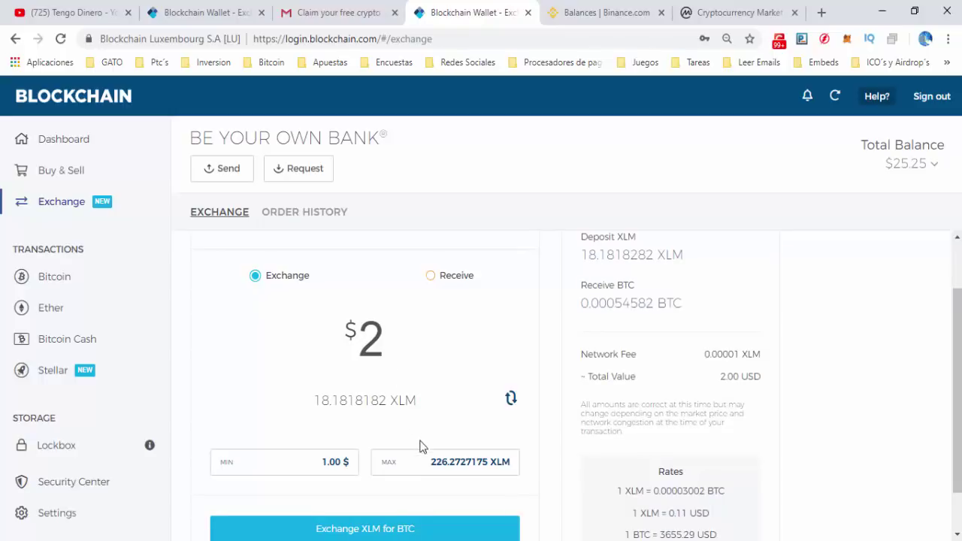
click(464, 467)
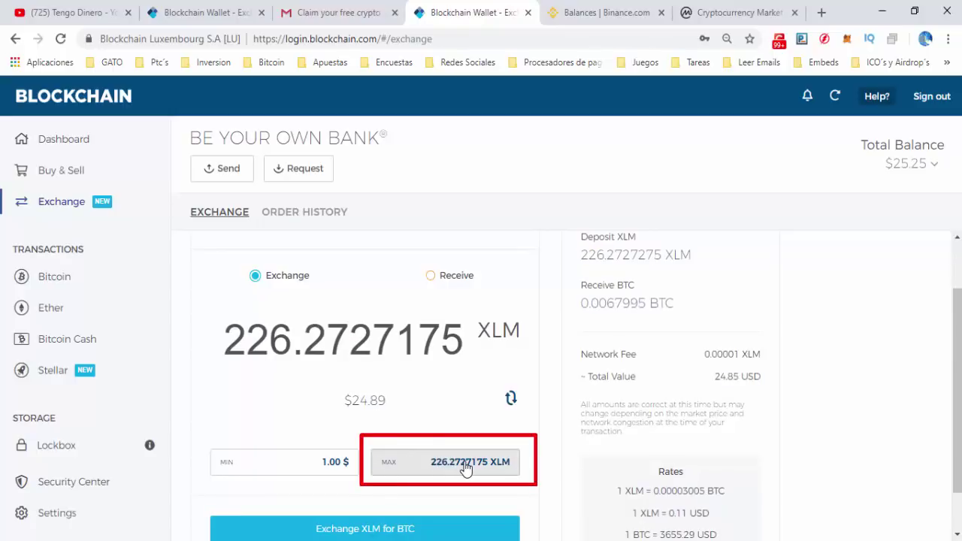
Review the XLM amount, the BTC to receive, the network fee and the total value of the exchange.
click(223, 344)
drag(223, 344, 464, 339)
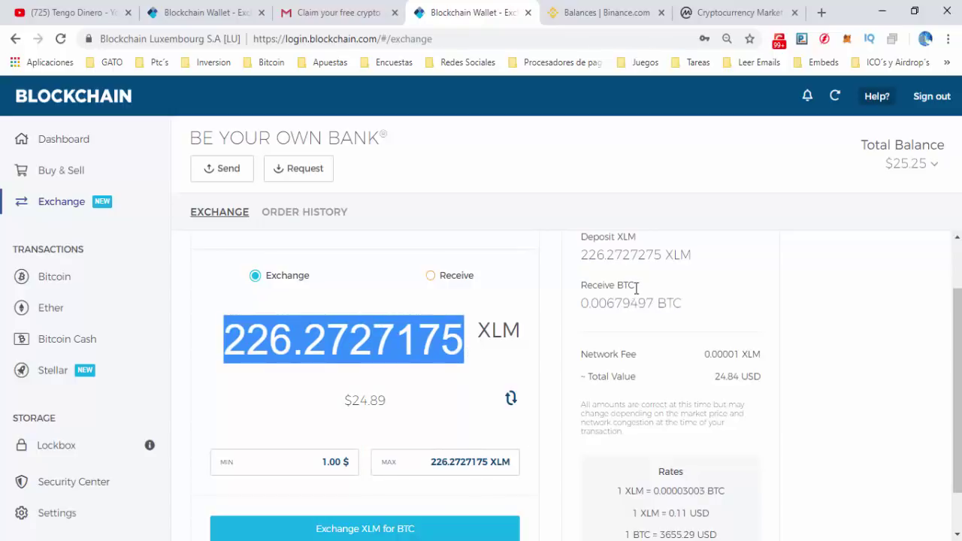
drag(583, 306, 658, 302)
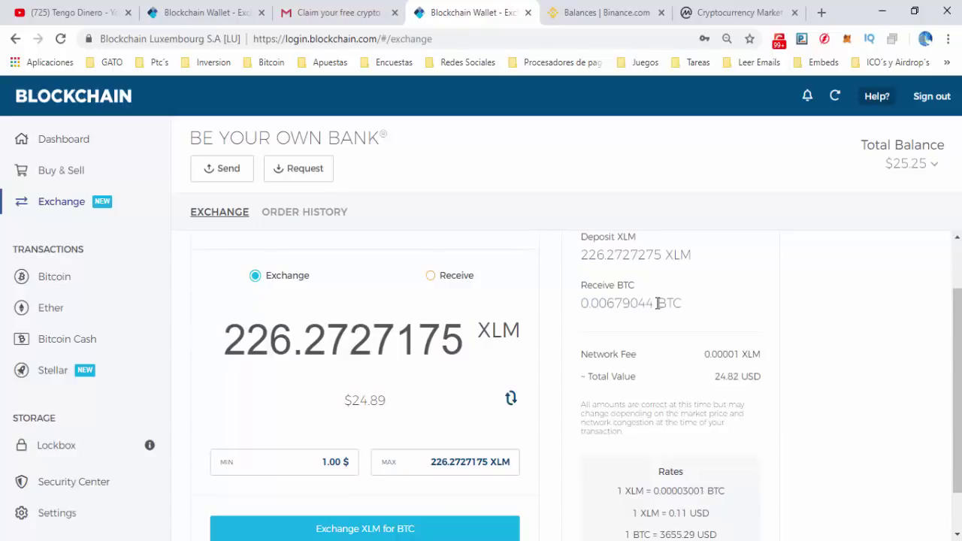
triple_click(634, 351)
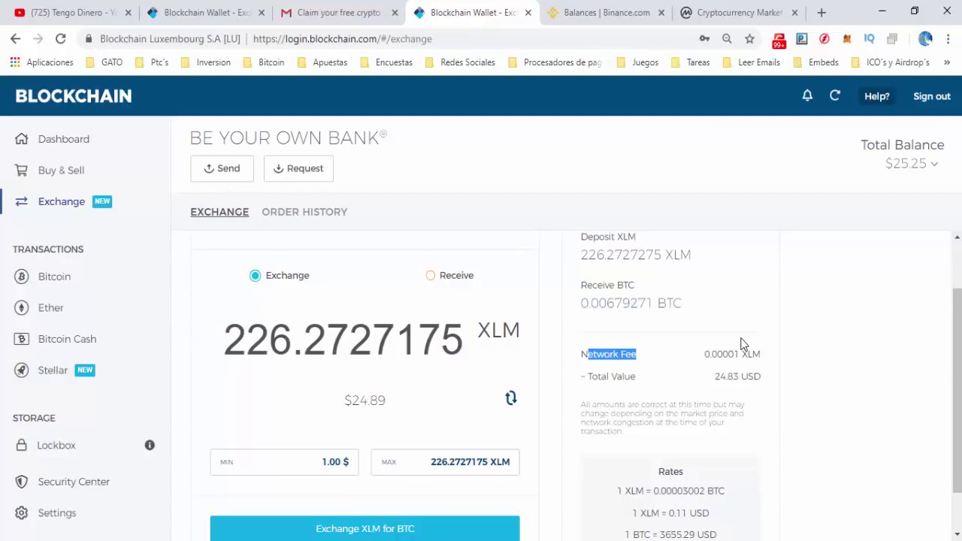
click(710, 382)
drag(711, 383, 767, 380)
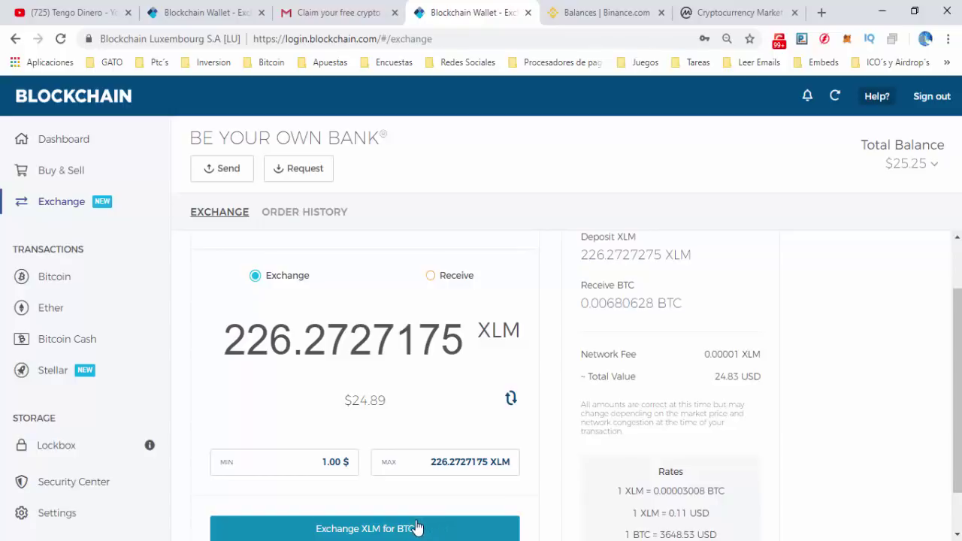
Submit the XLM for BTC exchange, review the confirmation, complete the order and close its summary.
click(377, 531)
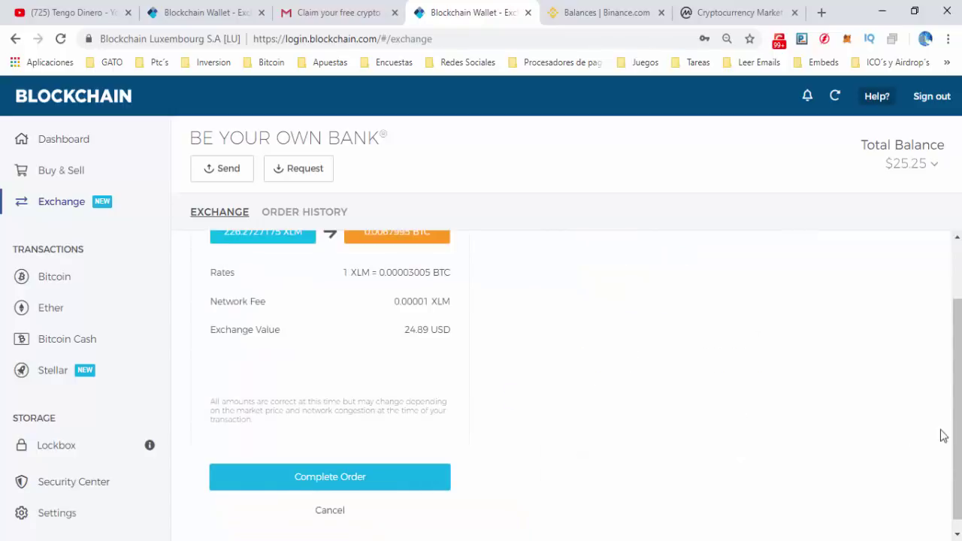
scroll(914, 389, up, 1)
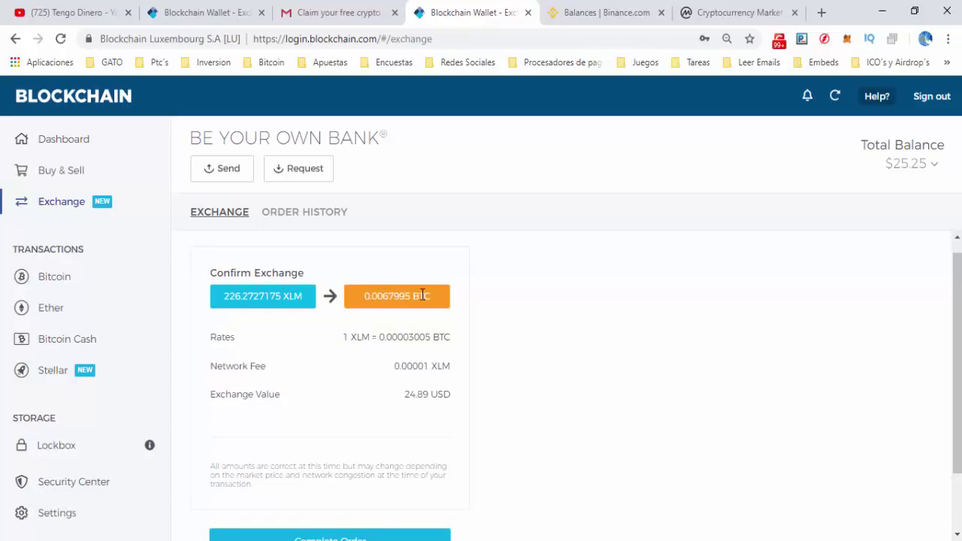
scroll(756, 349, down, 2)
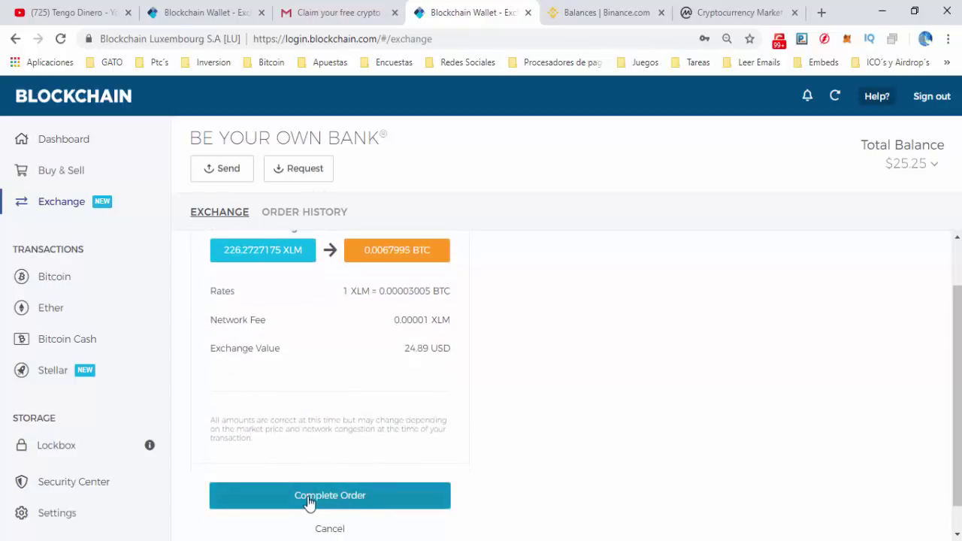
click(336, 501)
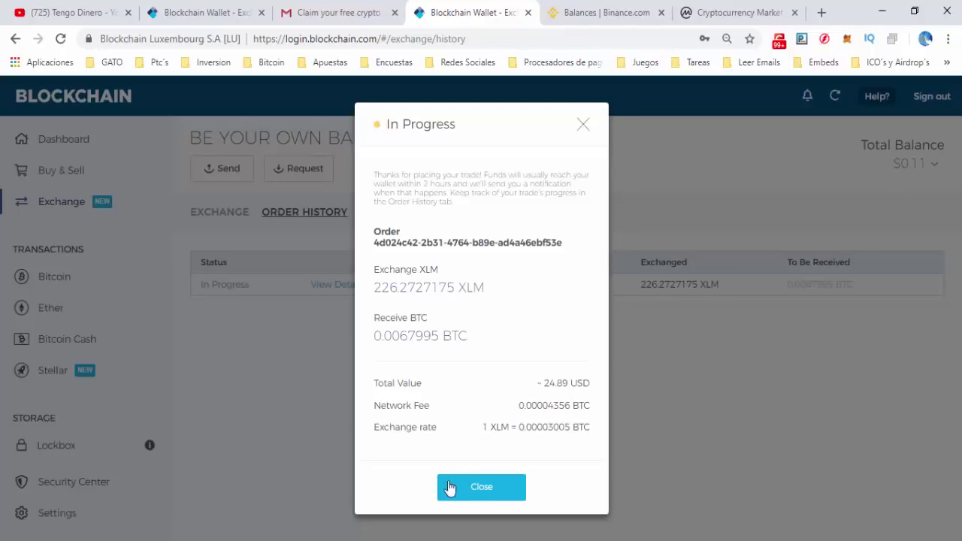
click(476, 488)
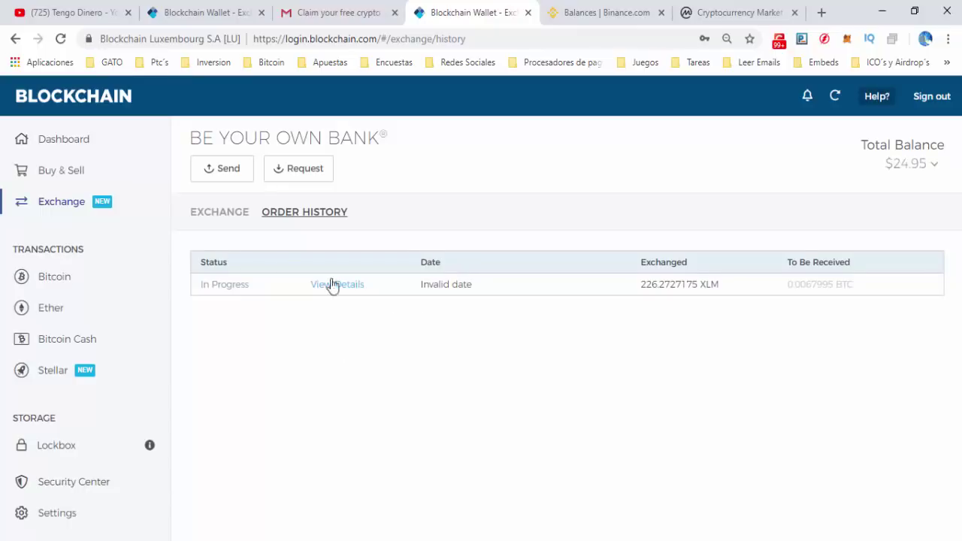
Check the wallet balances on the dashboard and open the Bitcoin transactions.
click(72, 142)
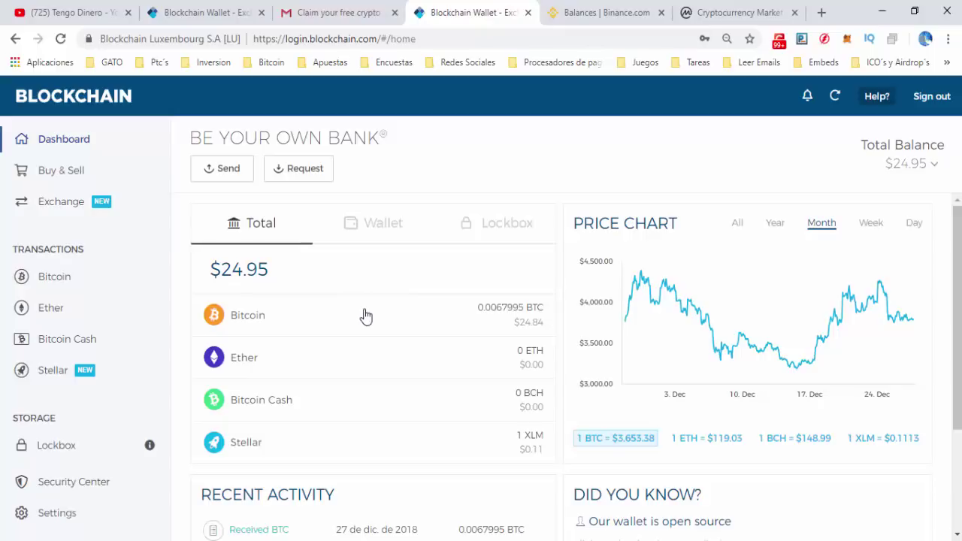
click(375, 232)
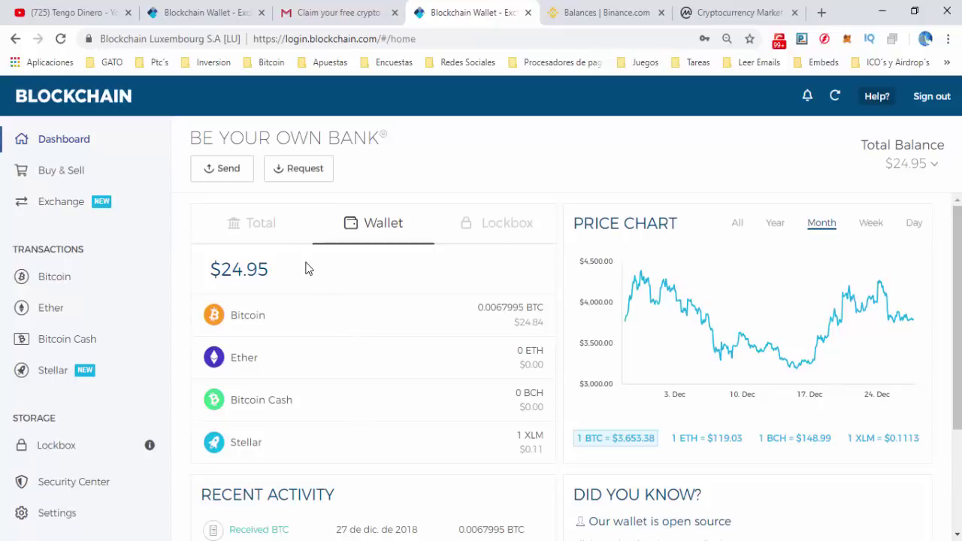
click(300, 322)
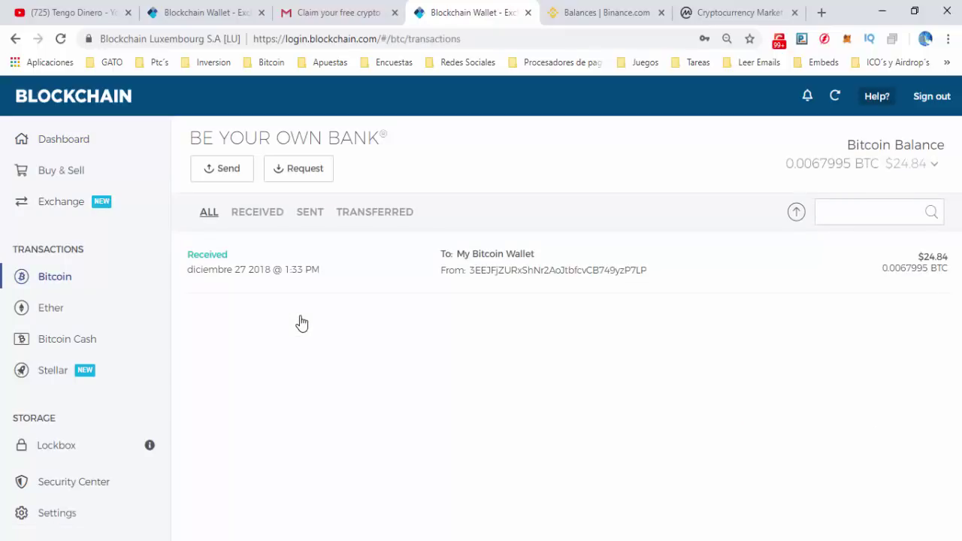
Open the Send Bitcoin form, examine its currency, source wallet, destination, amount, description and transaction fee options, and close it without sending.
click(243, 180)
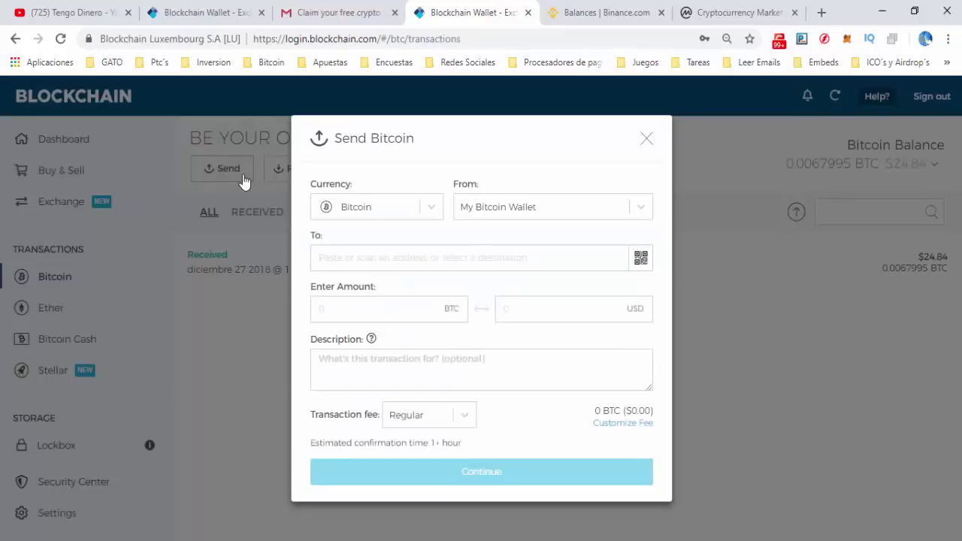
click(433, 210)
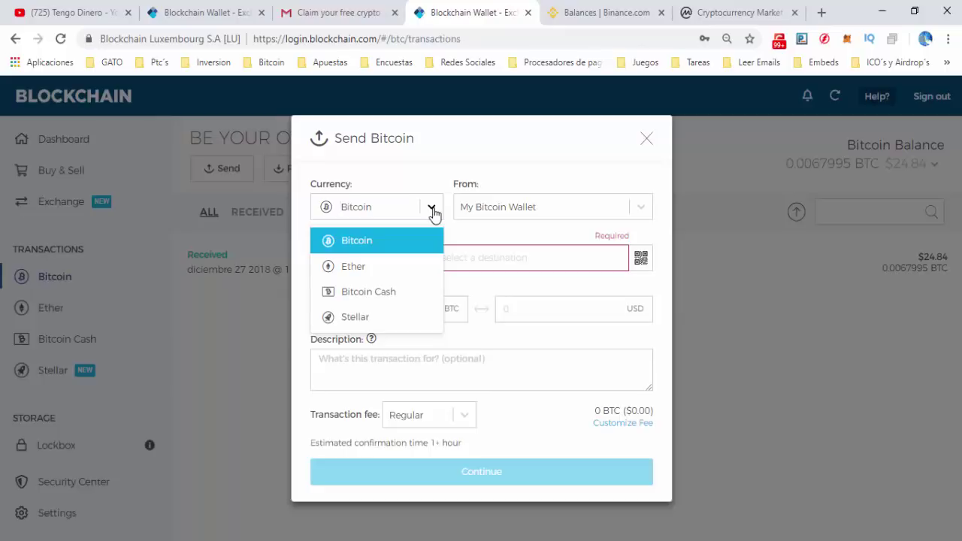
click(433, 212)
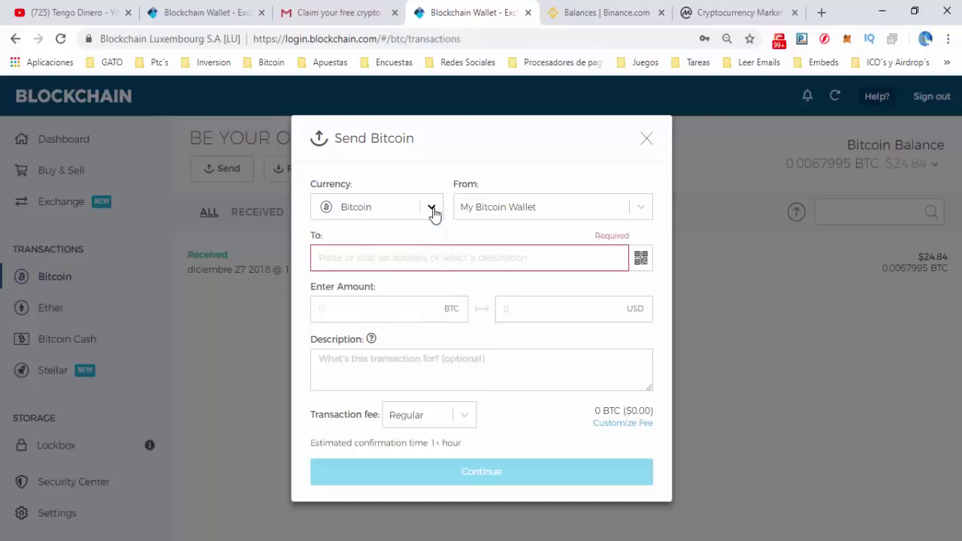
click(641, 211)
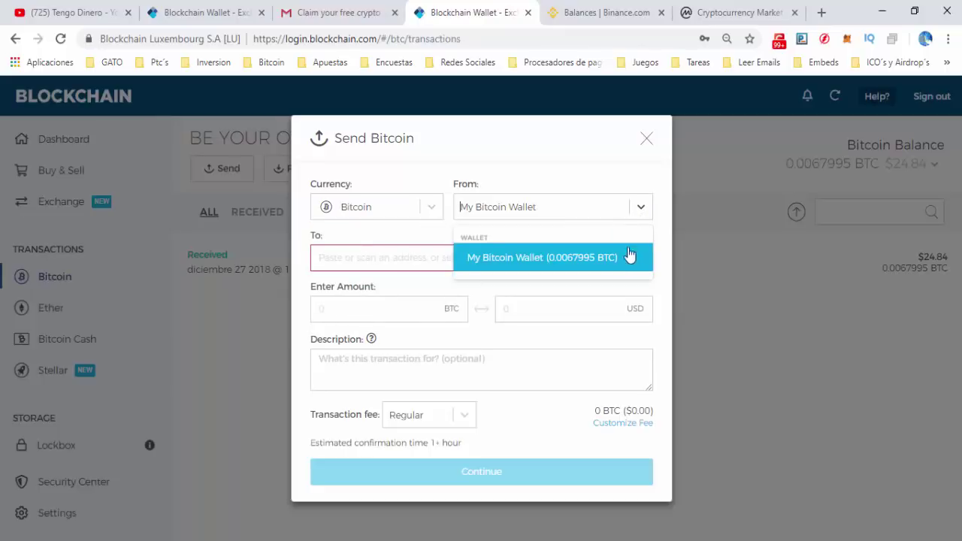
click(575, 258)
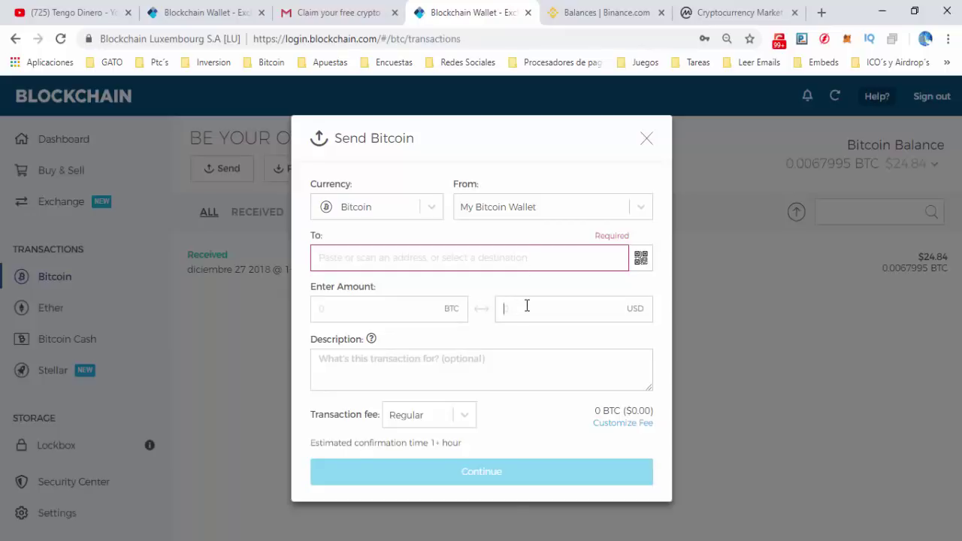
click(533, 367)
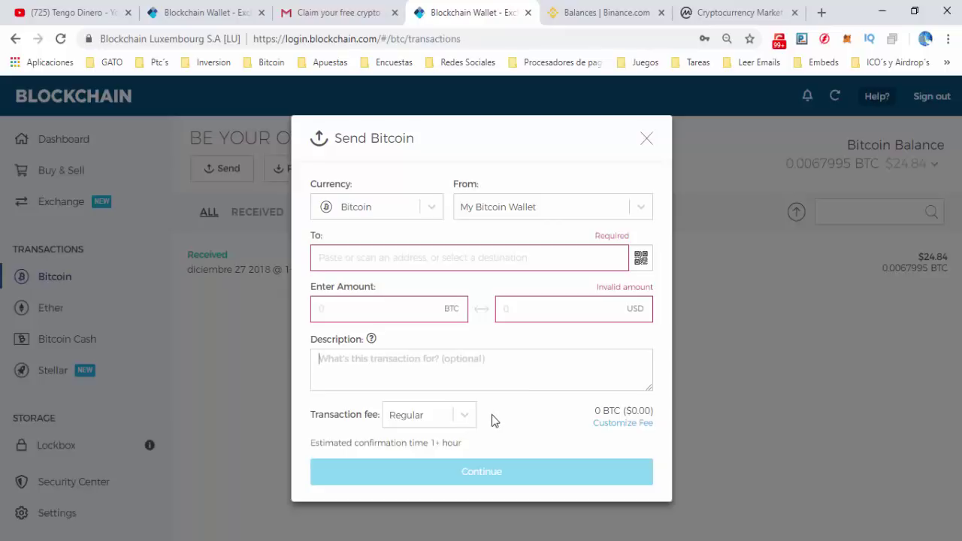
click(464, 418)
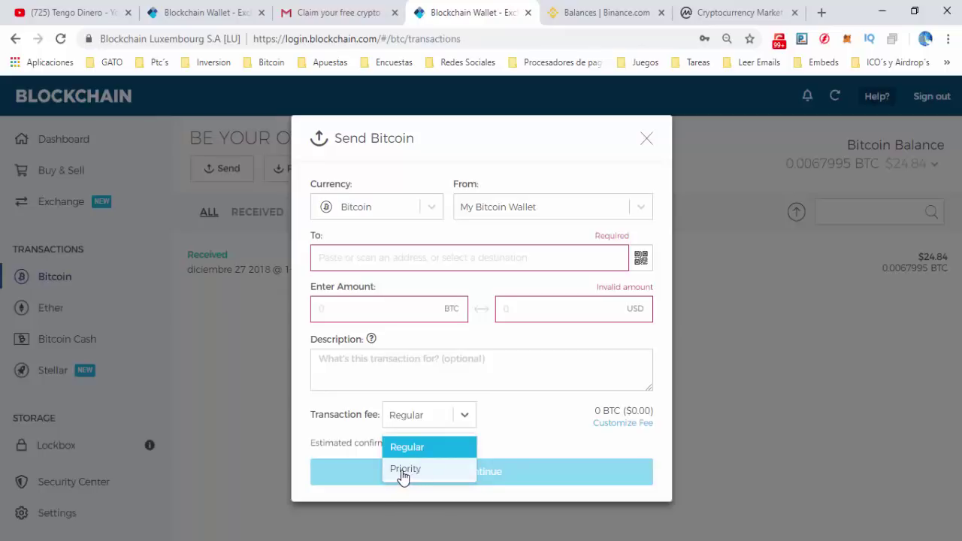
click(492, 440)
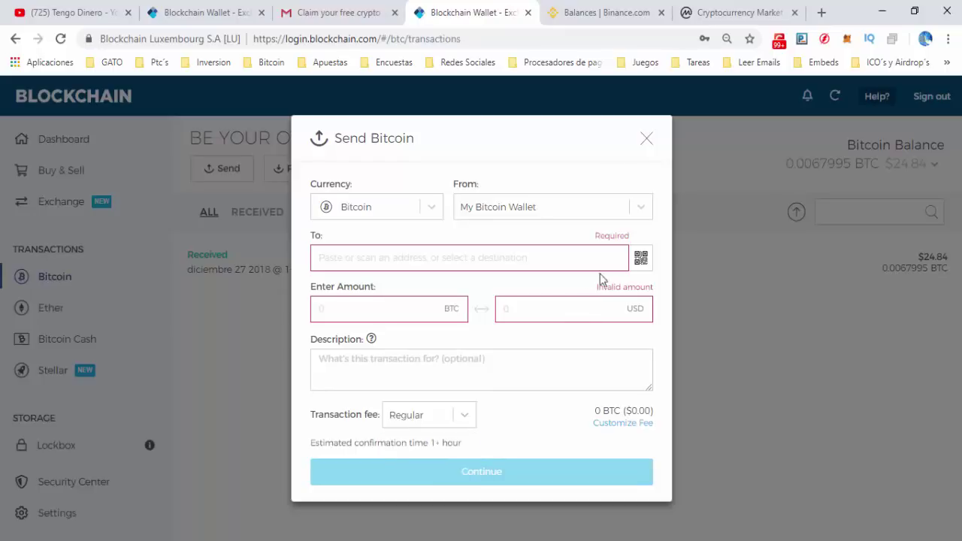
click(646, 141)
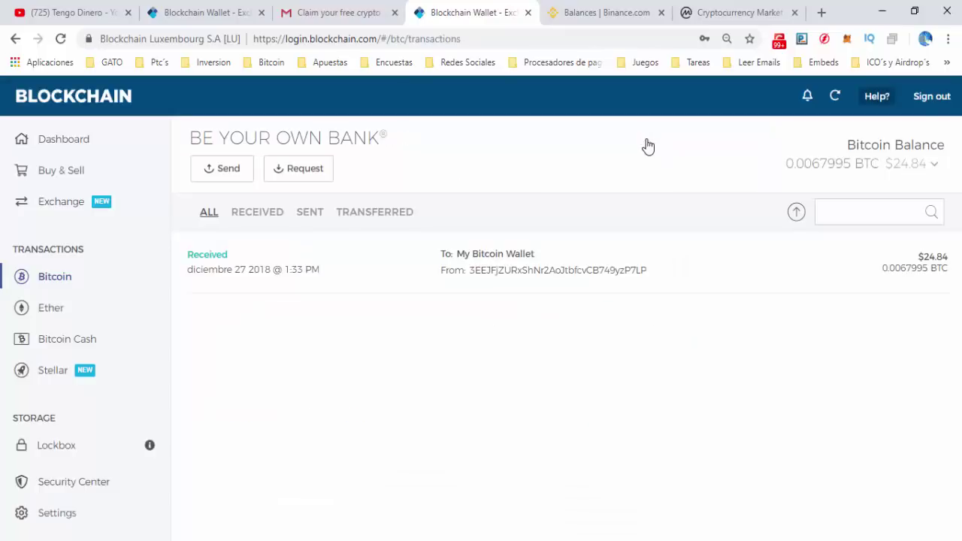